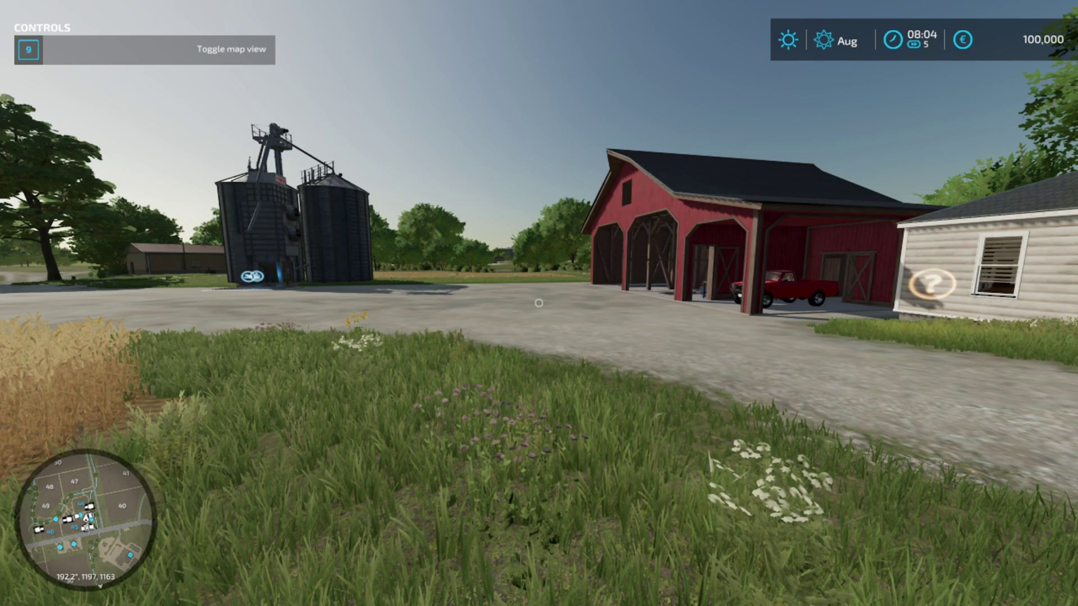
Step: Leave Farming Simulator 22 for the empty second workspace showing the plain desktop
key(super)
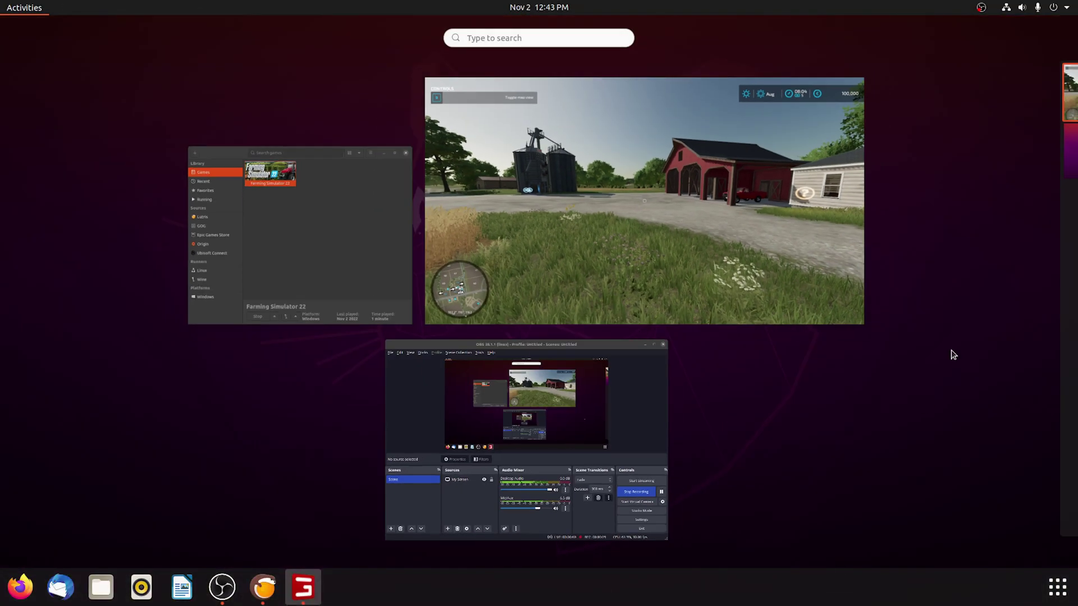
click(1049, 151)
click(459, 488)
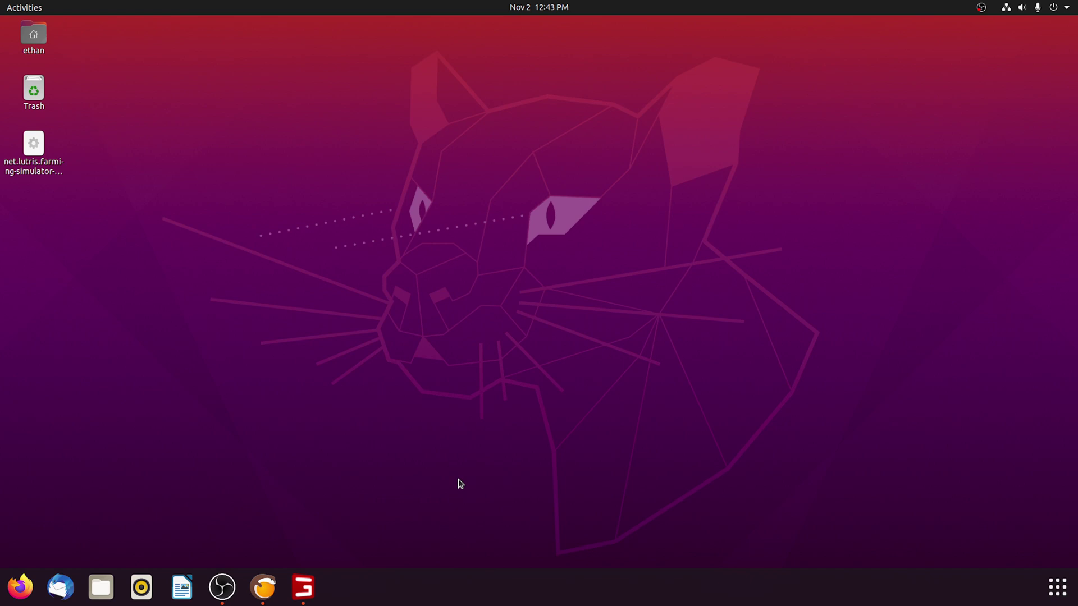
Step: Place the home folder icon at the desktop's top-left, with the Trash icon just below it
click(223, 589)
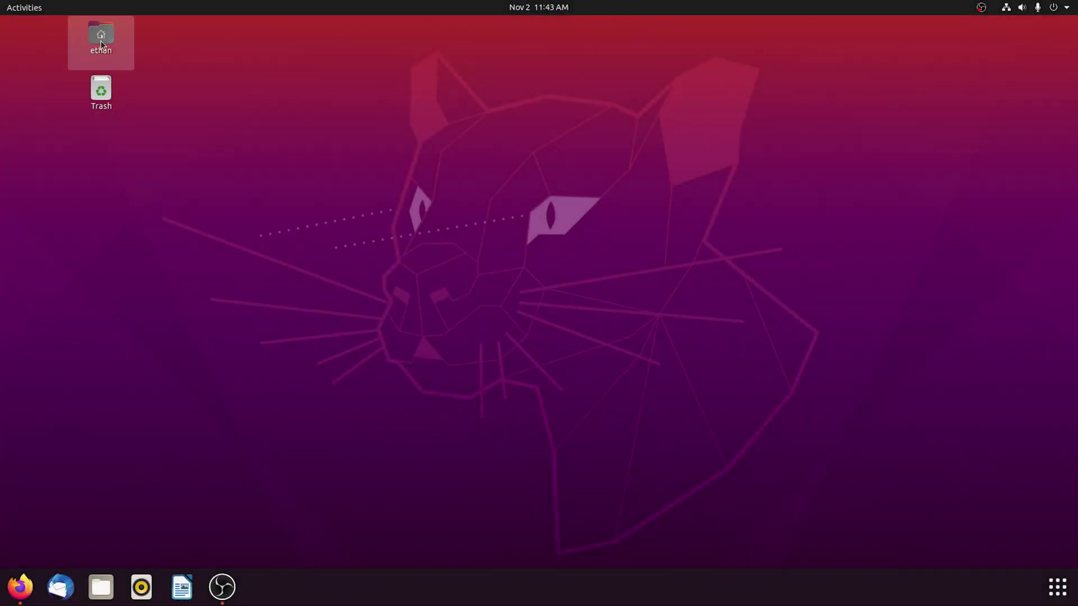
drag(100, 41, 28, 42)
drag(101, 90, 19, 99)
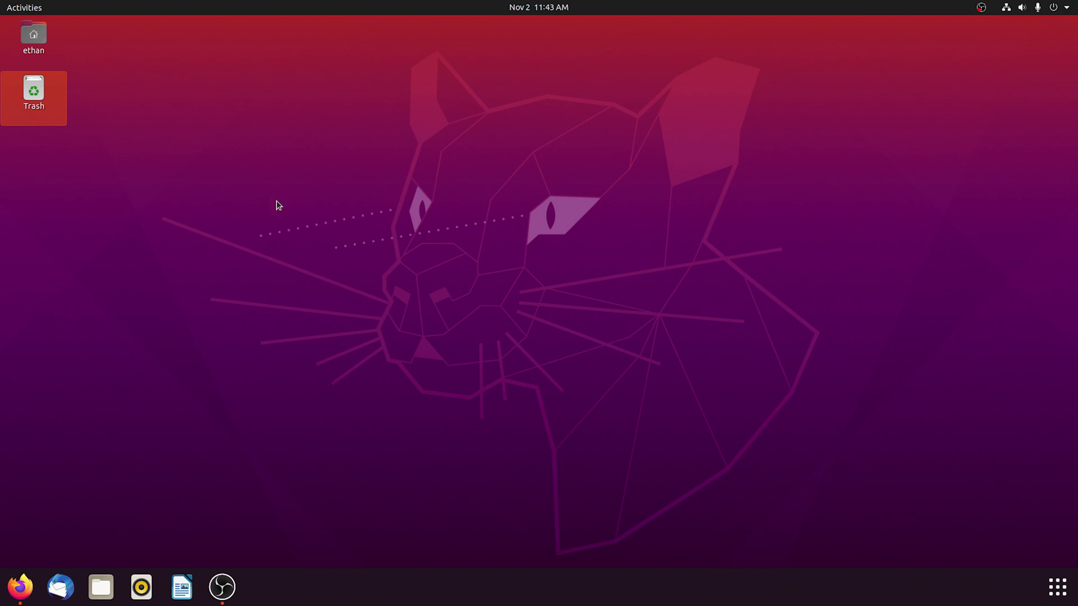
click(1057, 10)
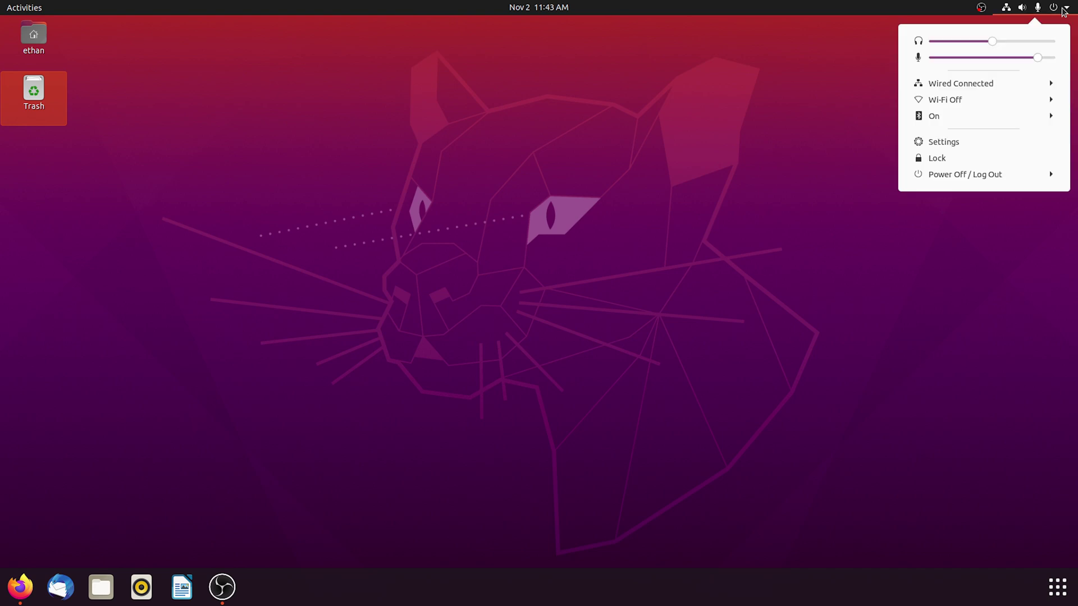
click(944, 142)
scroll(353, 435, down, 5)
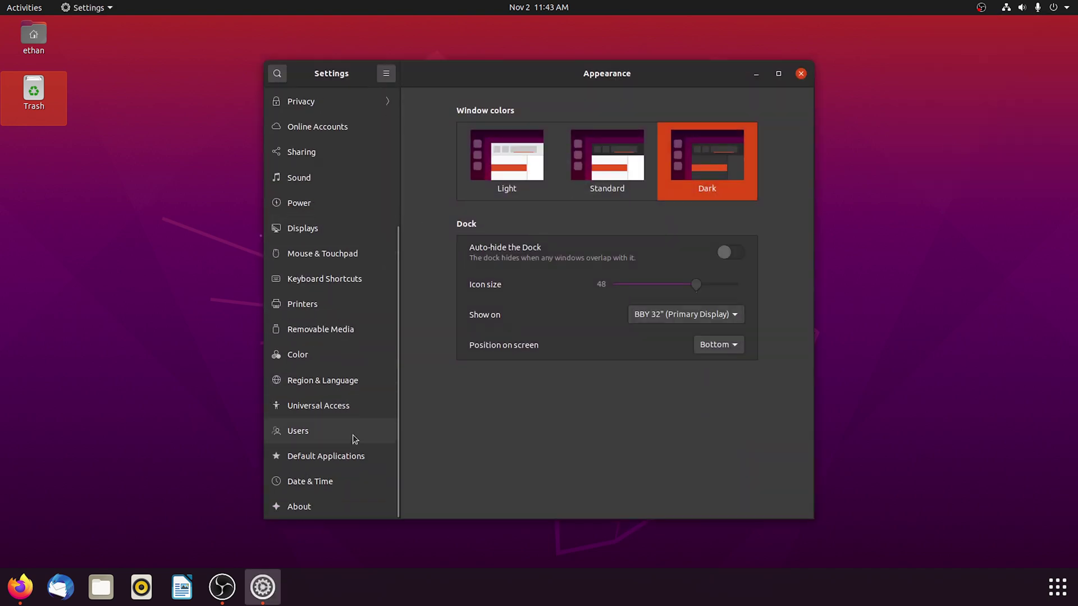
click(300, 513)
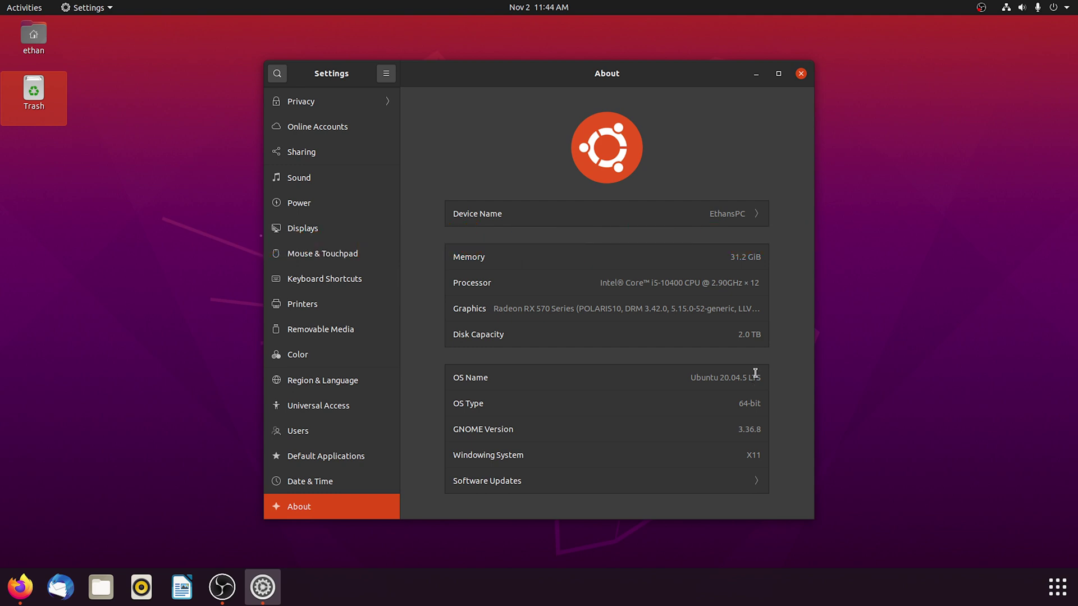
click(801, 73)
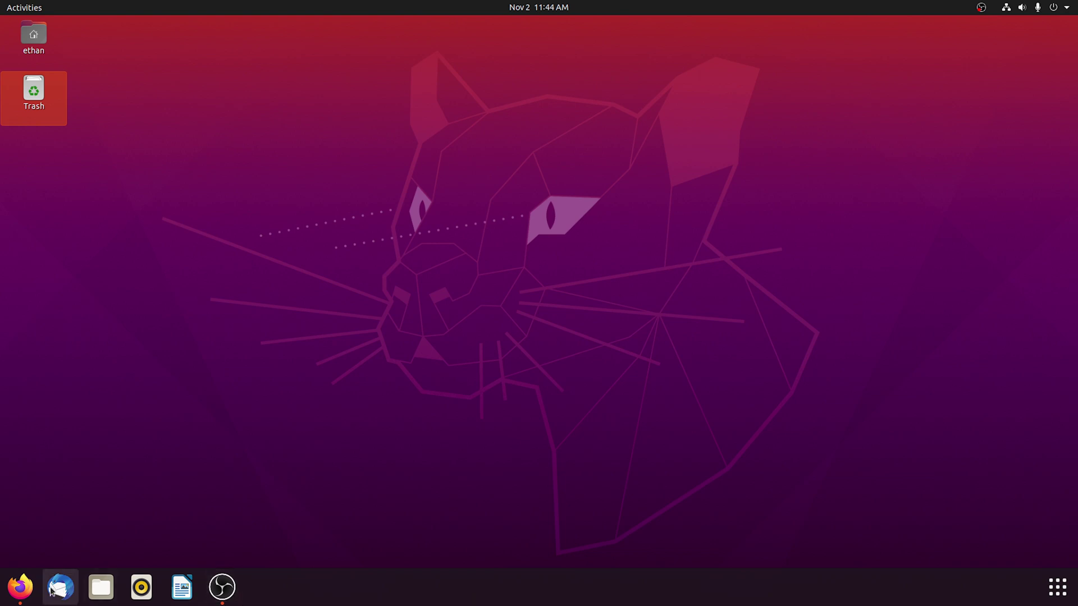
Step: Bring Firefox up on the Ubuntu WineHQ Repository tab and centre the untiled window
click(19, 587)
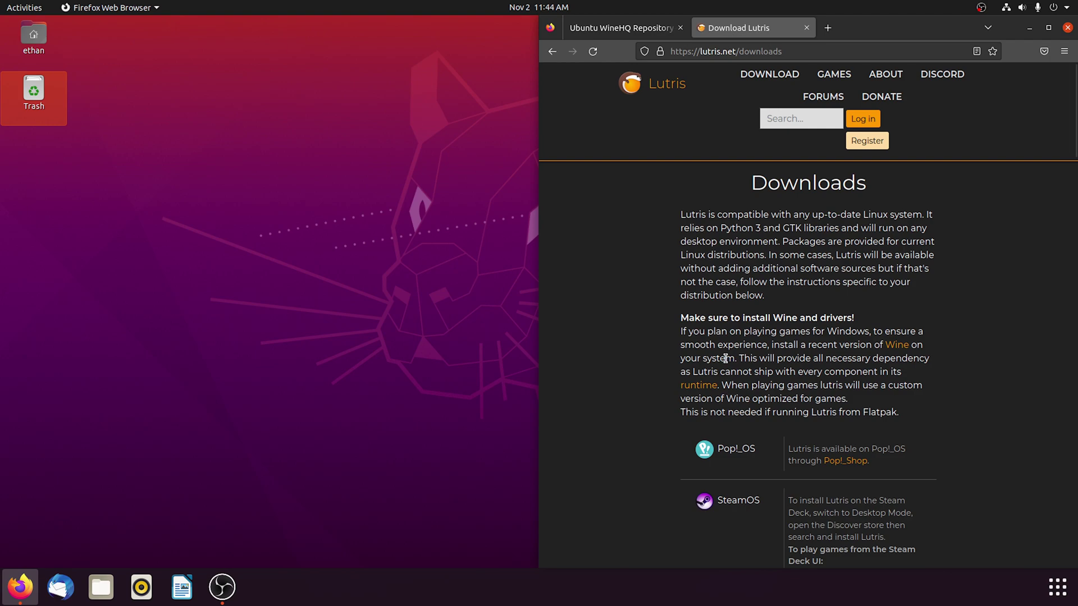
click(628, 29)
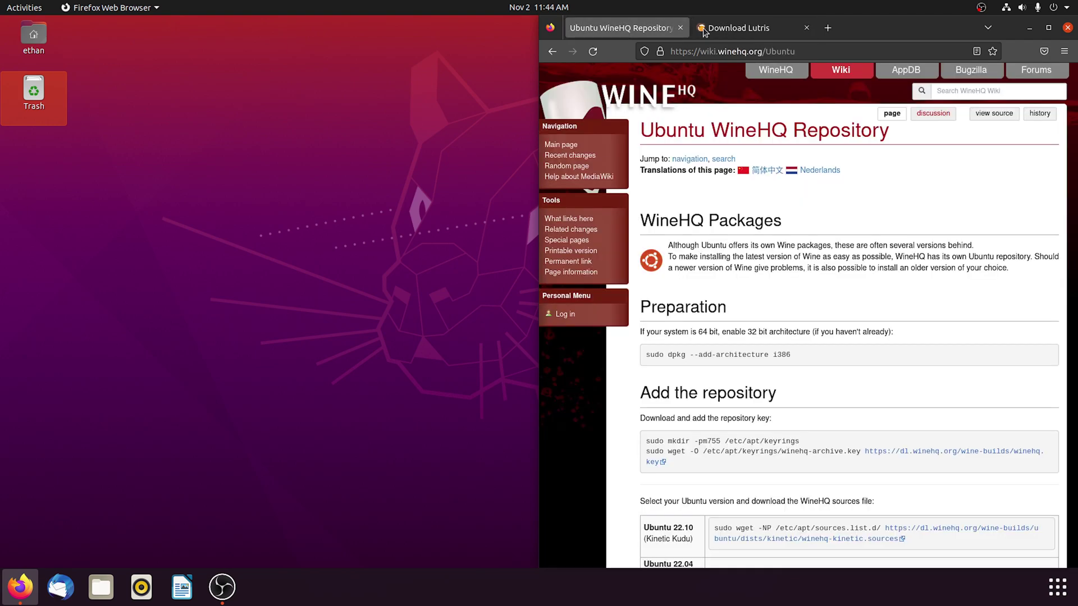
drag(869, 29, 644, 27)
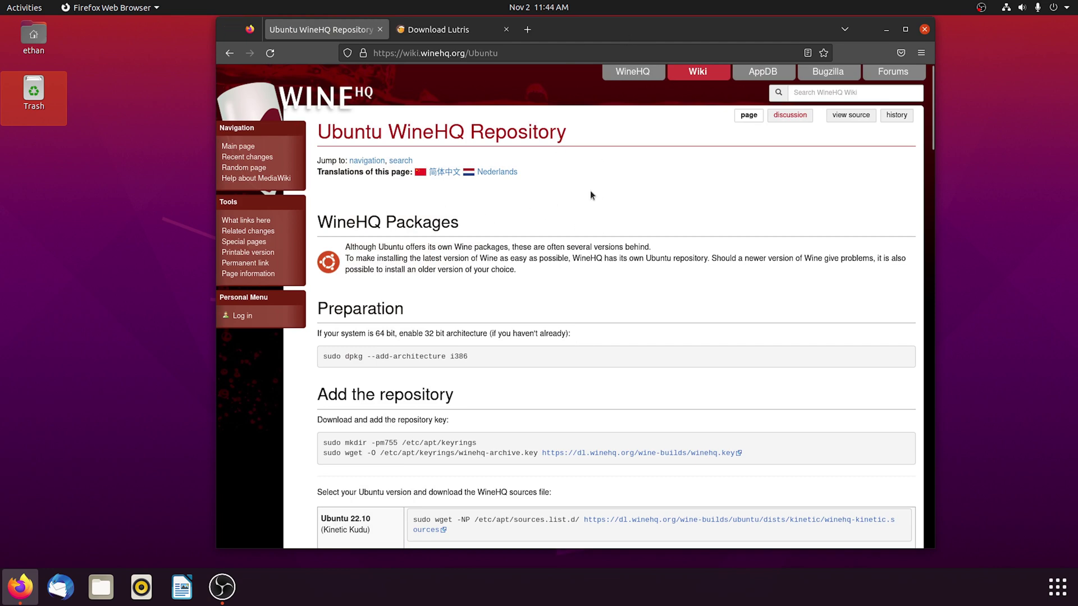
scroll(590, 191, down, 5)
scroll(590, 191, up, 5)
Step: Search 'winehq' in a new tab and follow WineHQ, Download, then the Ubuntu repository link
click(527, 29)
text(winehq)
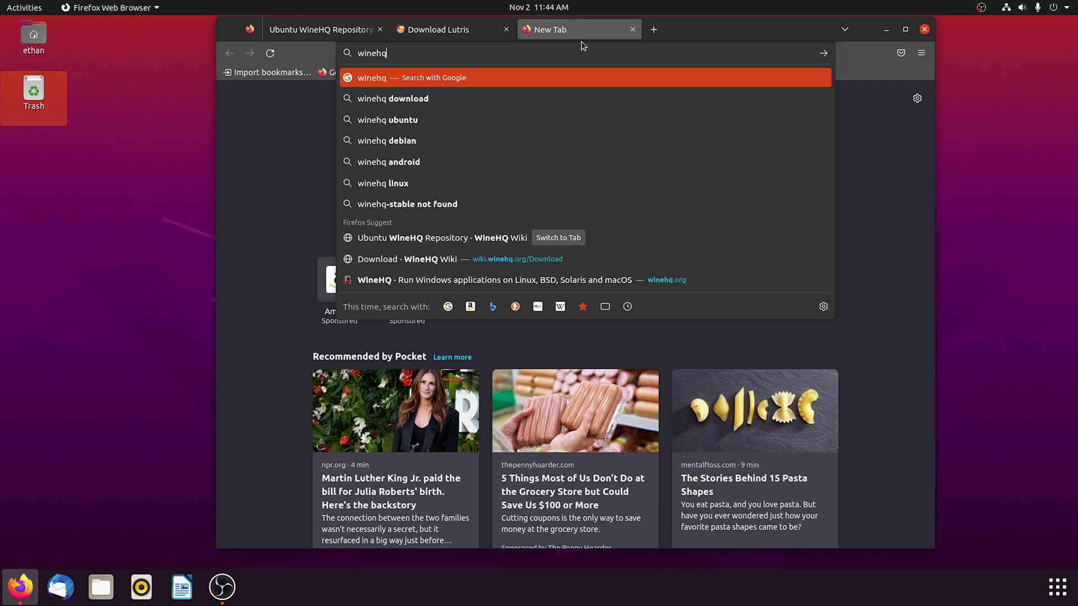
key(Return)
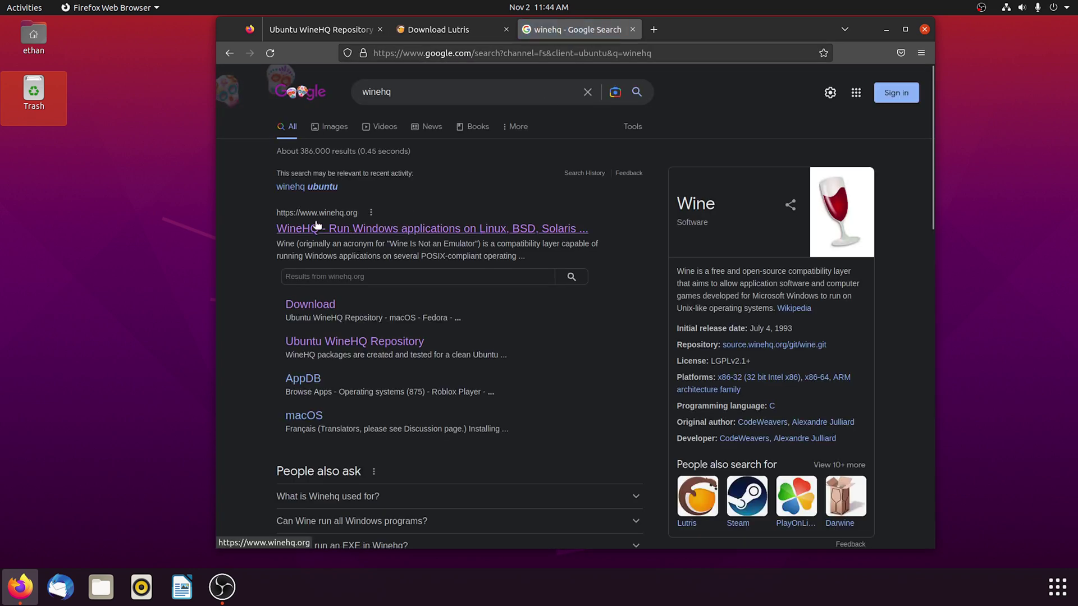
click(349, 235)
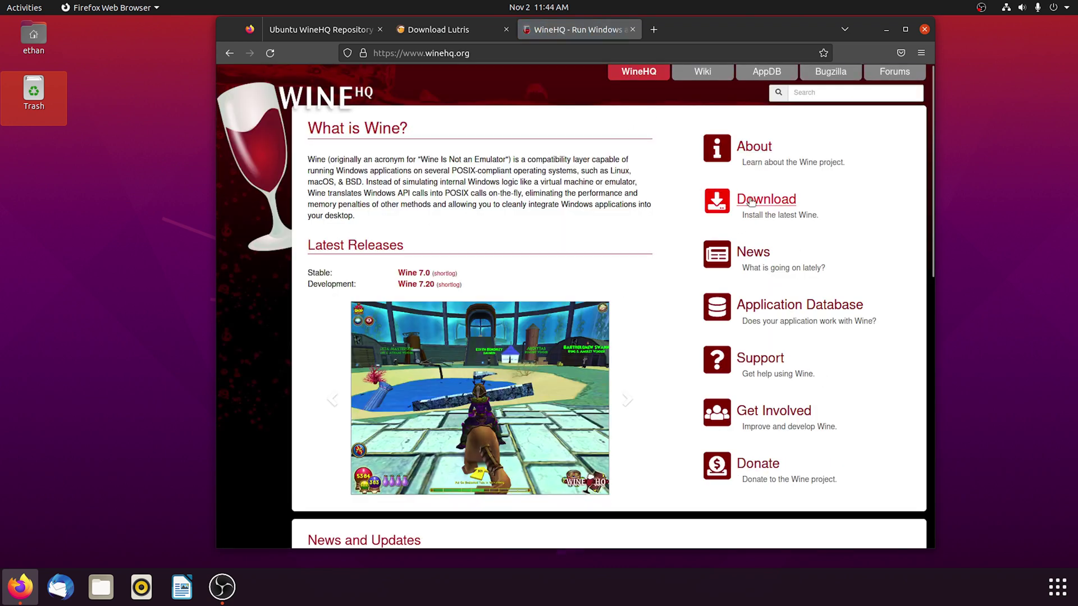
click(751, 200)
scroll(438, 172, down, 5)
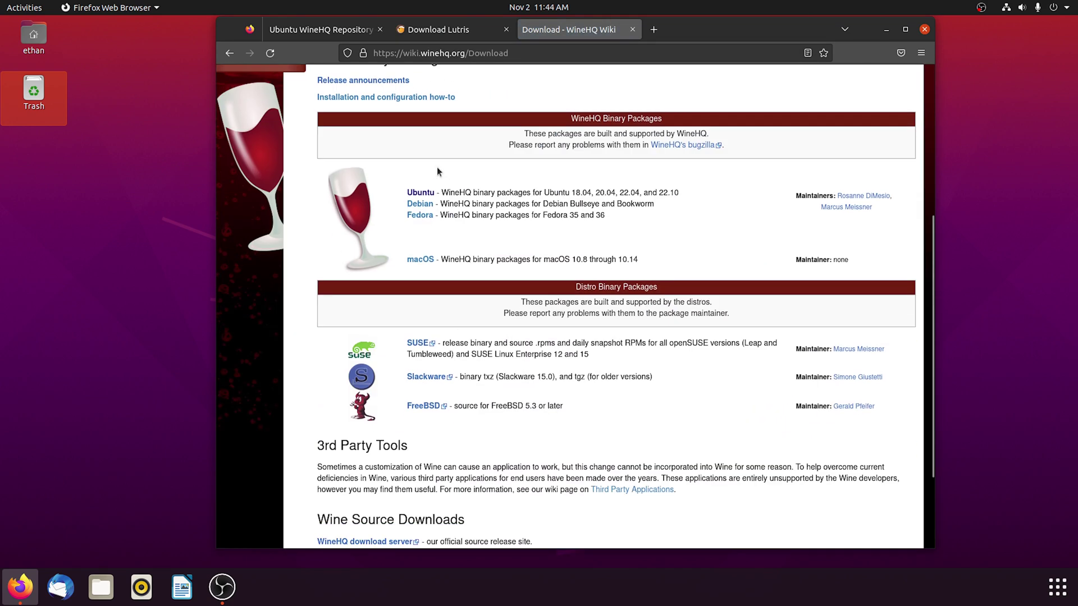
click(428, 192)
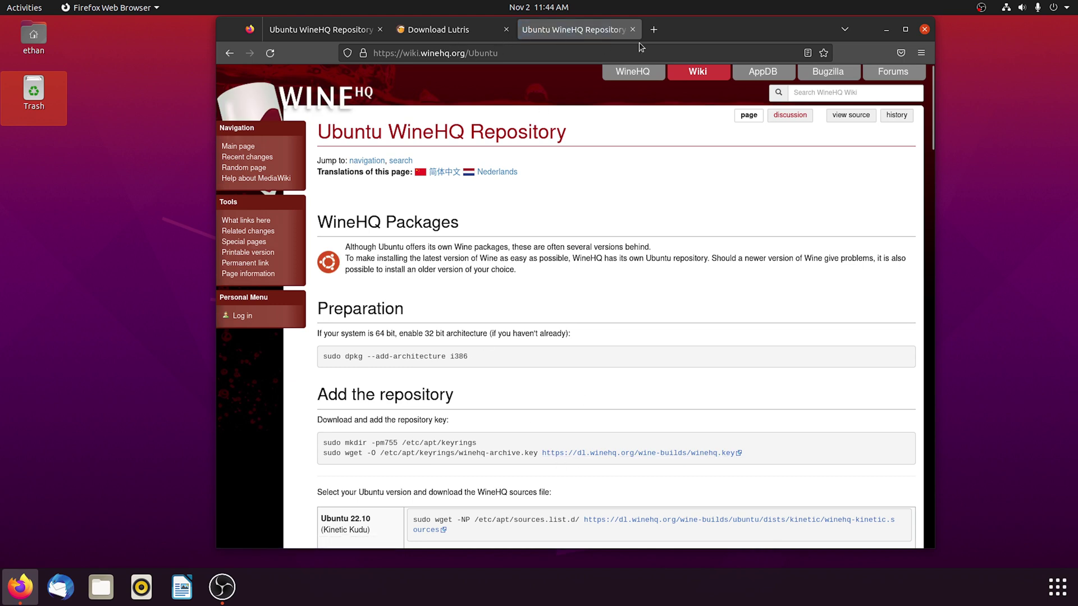
Step: Close the duplicate WineHQ tab and shift the Firefox window to the right
click(632, 29)
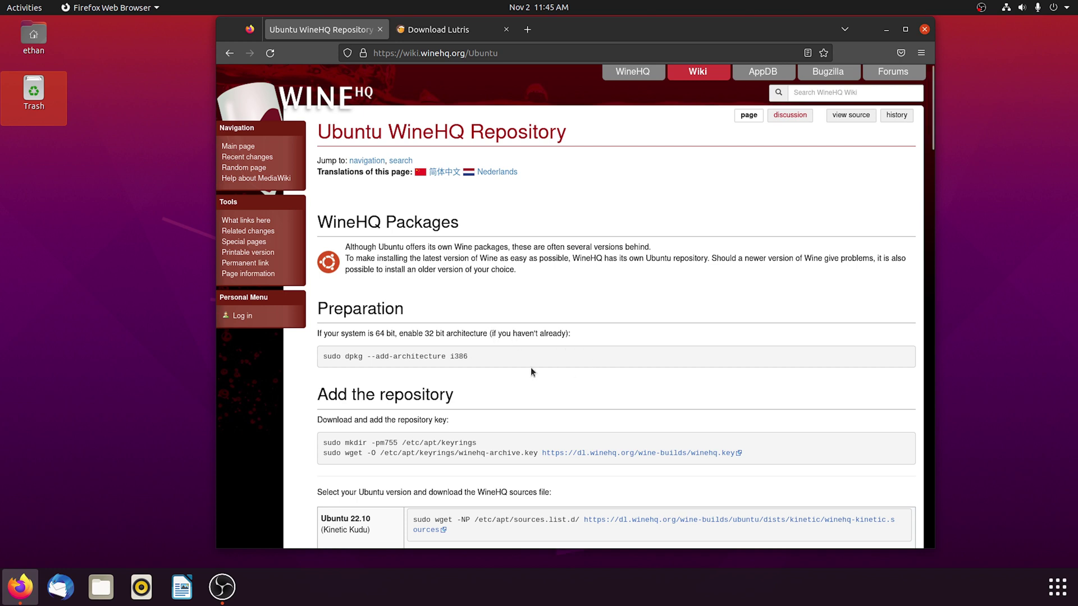
drag(552, 30, 719, 28)
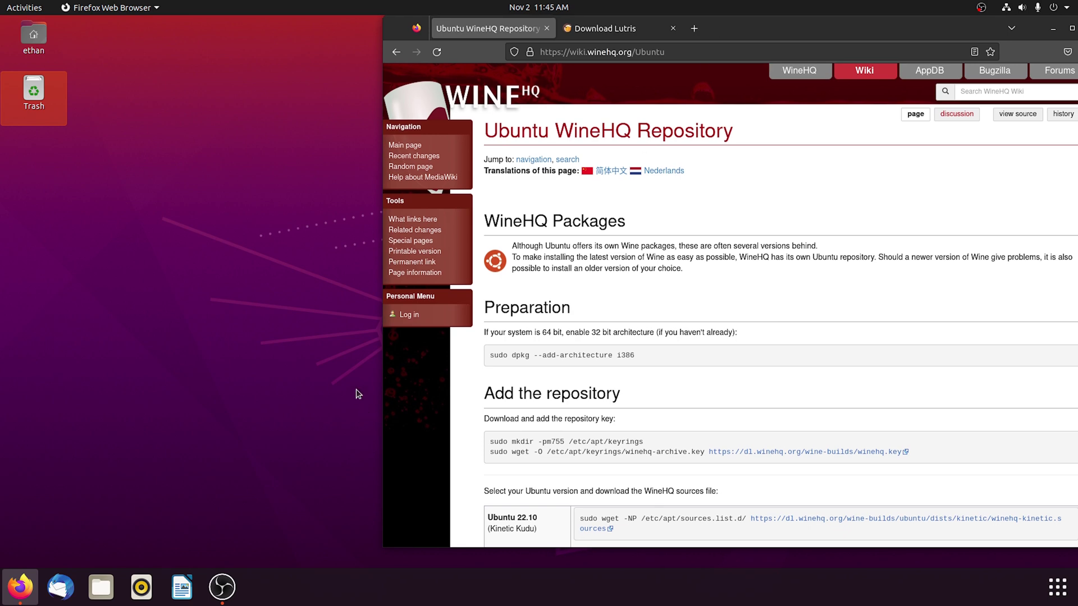
Step: Run 'sudo dpkg --add-architecture i386' in a new terminal, authorising with the sudo password
key(ctrl+alt+t)
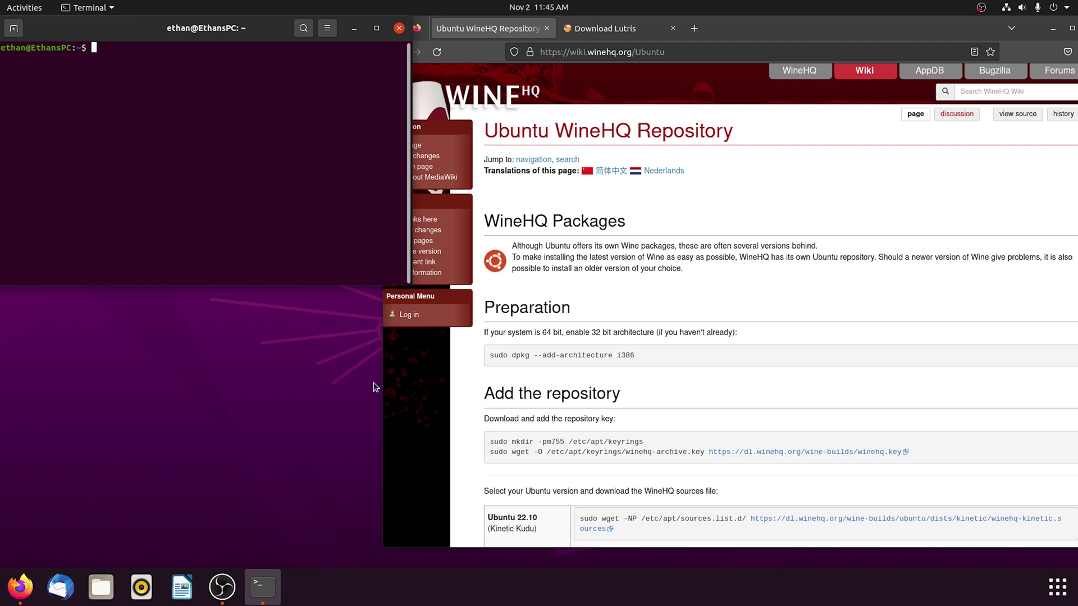
drag(636, 356, 489, 346)
key(ctrl+c)
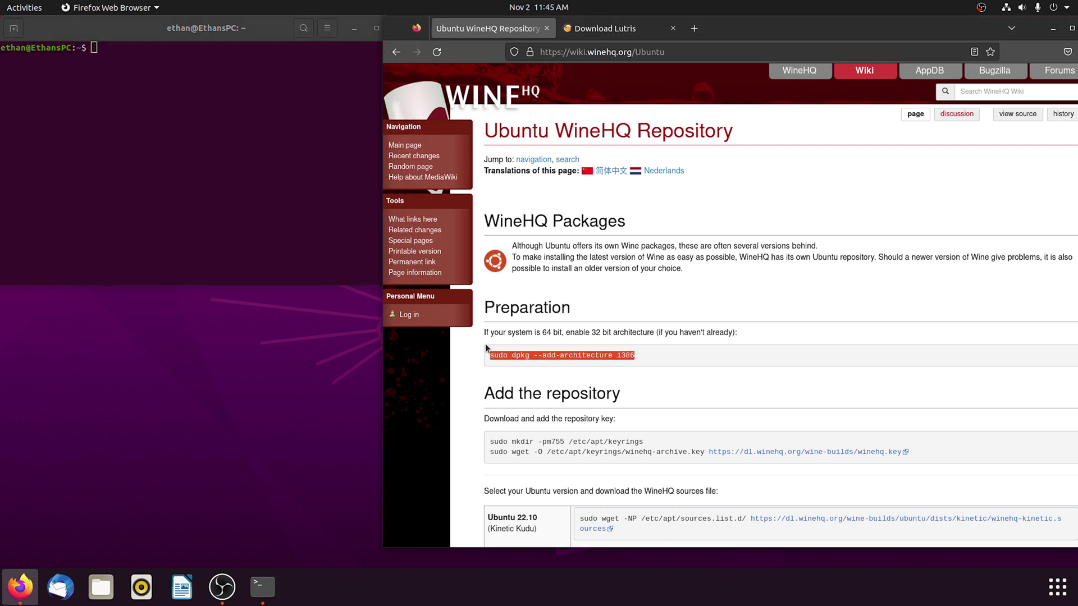
click(134, 104)
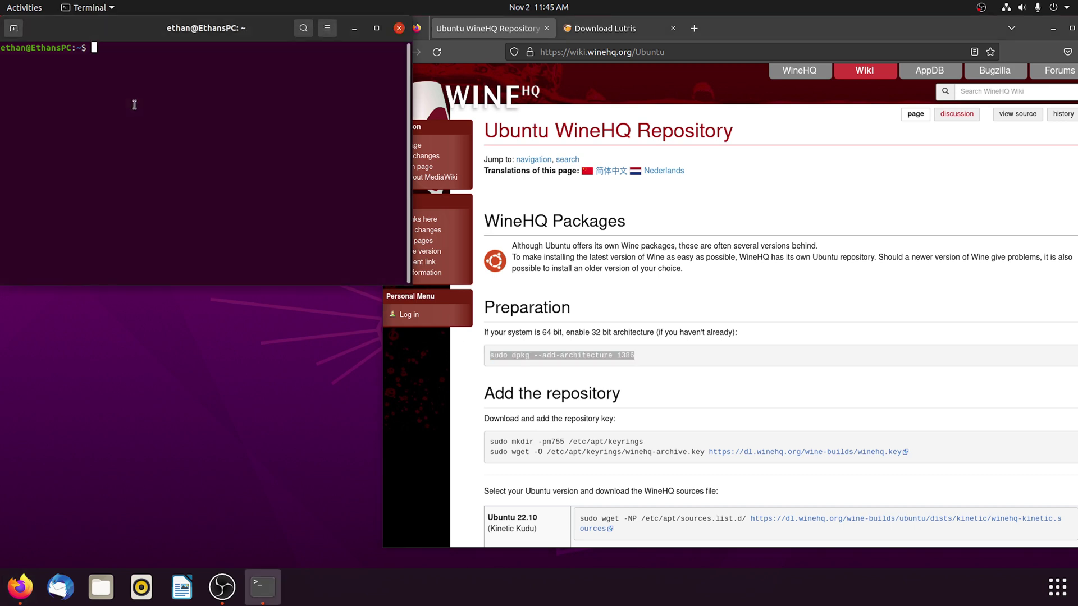
key(ctrl+shift+v)
key(Return)
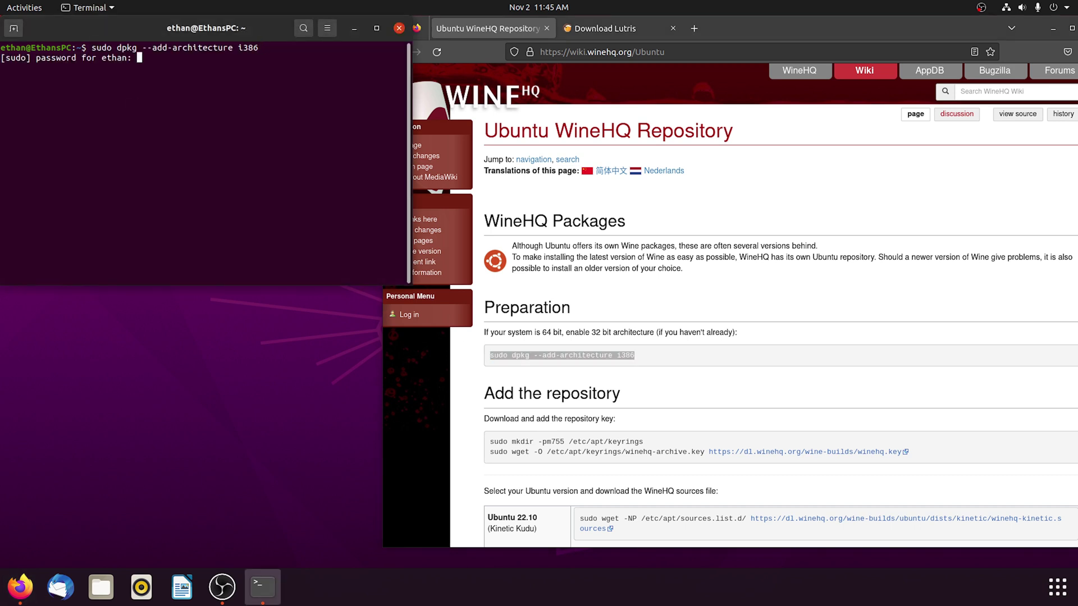
key(Return)
scroll(712, 352, down, 4)
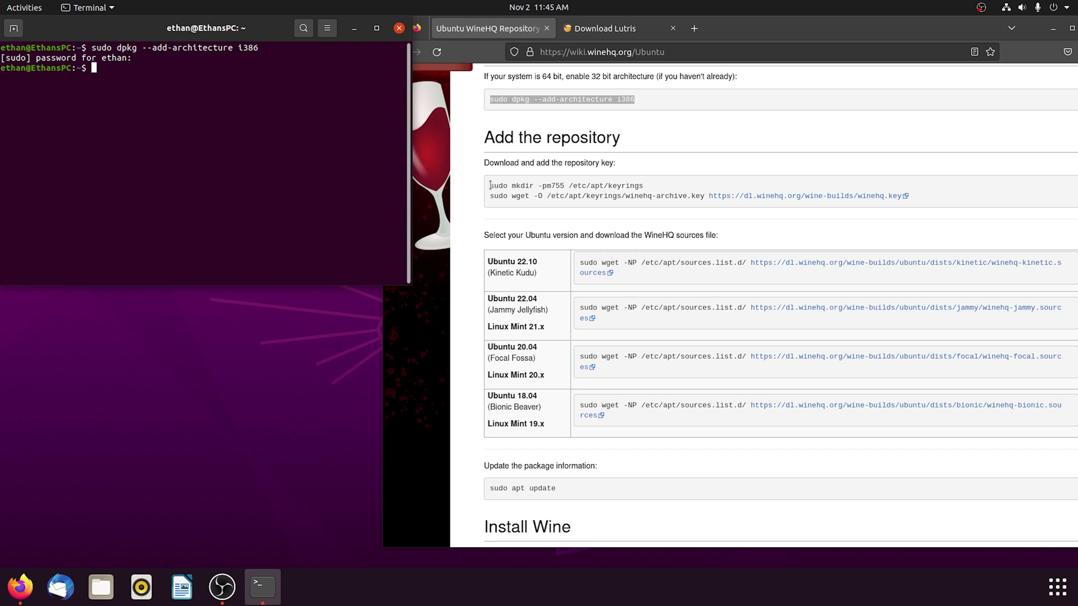
Step: Create the keyrings folder with 'sudo mkdir -pm755 /etc/apt/keyrings'
drag(490, 185, 650, 187)
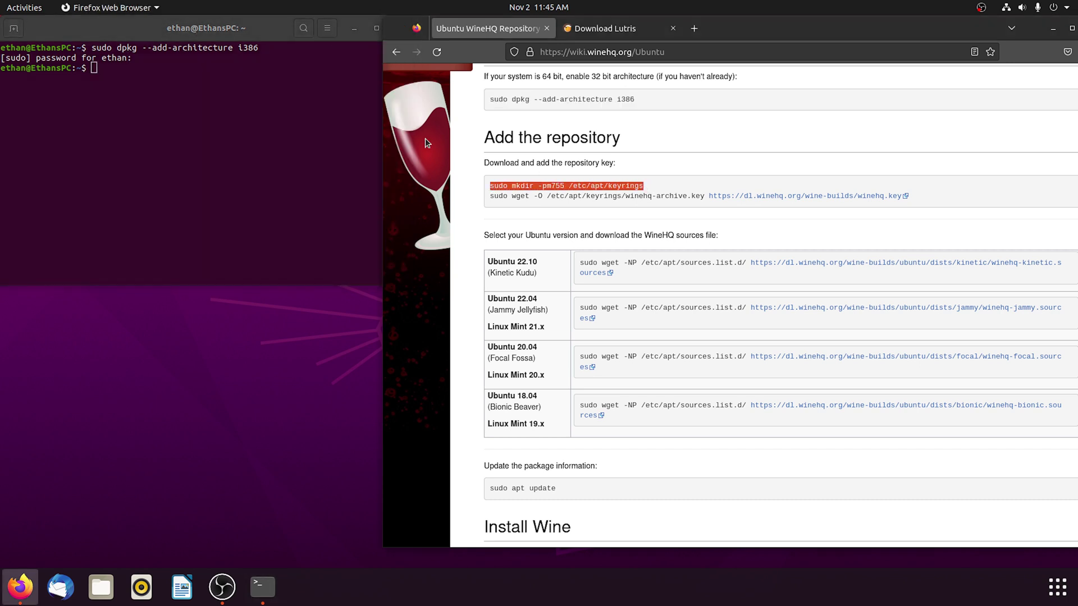
click(142, 67)
middle_click(141, 67)
key(Return)
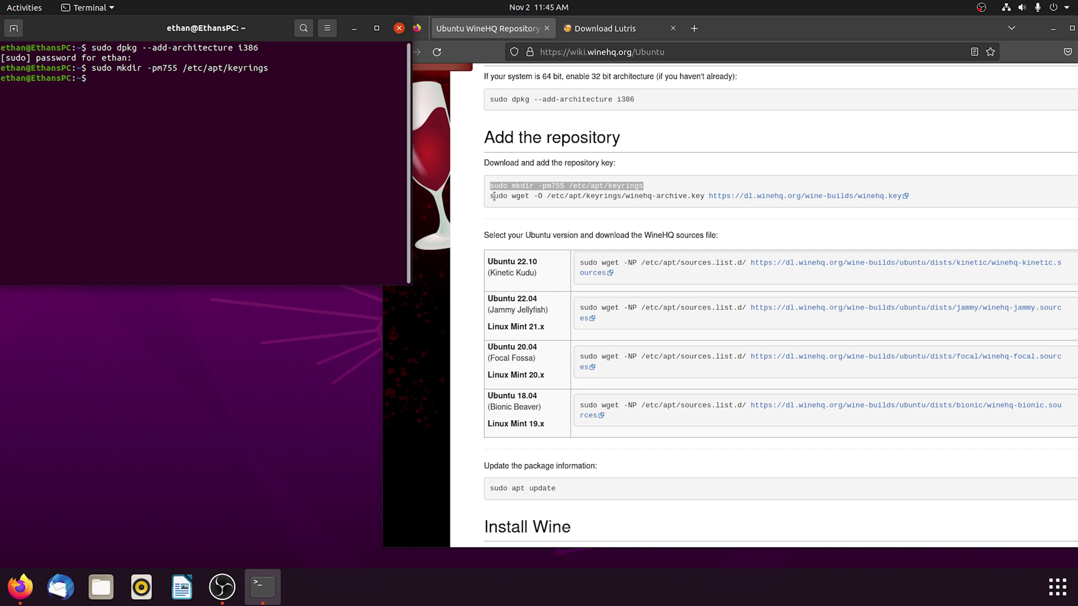
Step: Run the full 'sudo wget -O' command to save winehq-archive.key into /etc/apt/keyrings
drag(494, 196, 919, 200)
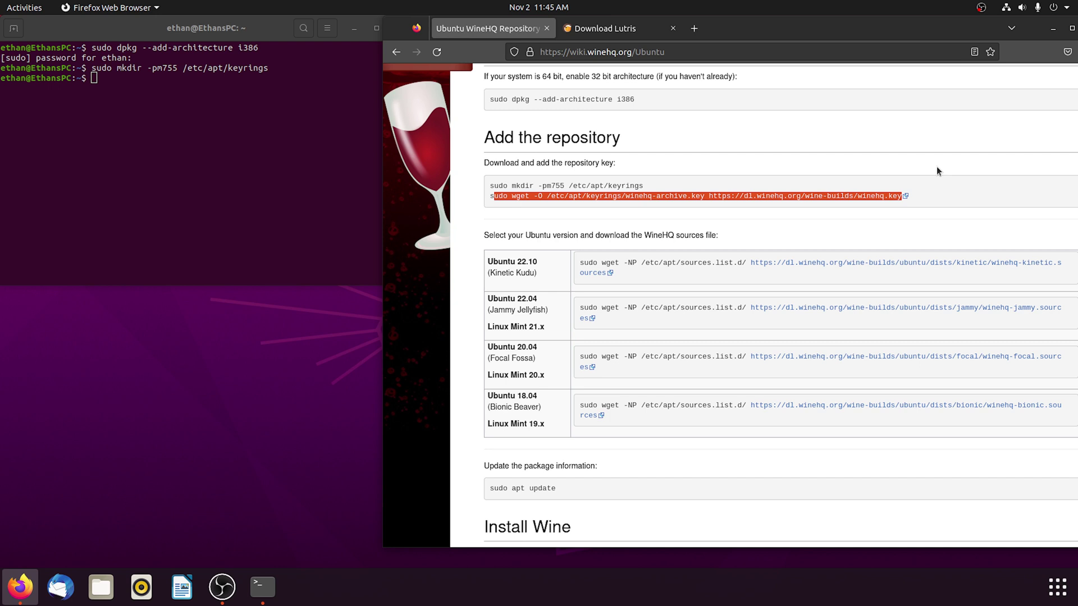
click(187, 117)
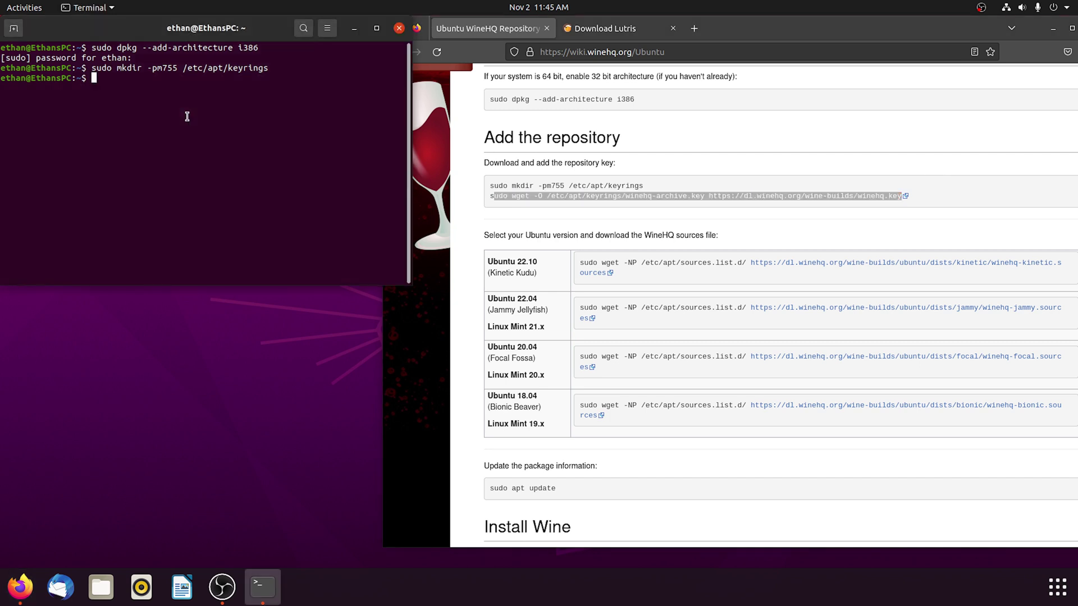
middle_click(187, 116)
key(Return)
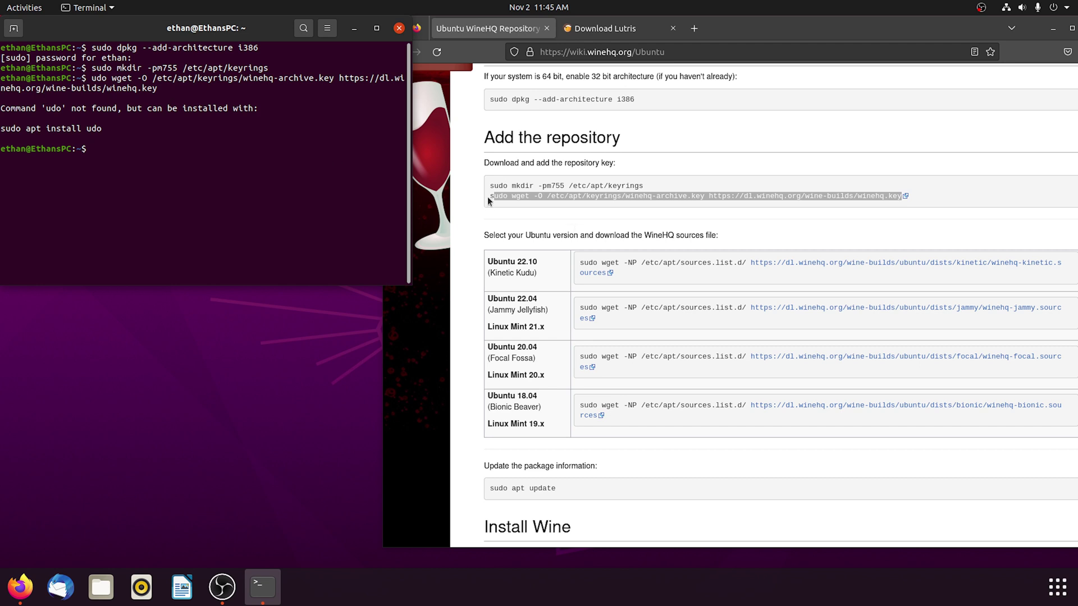
drag(488, 197, 949, 195)
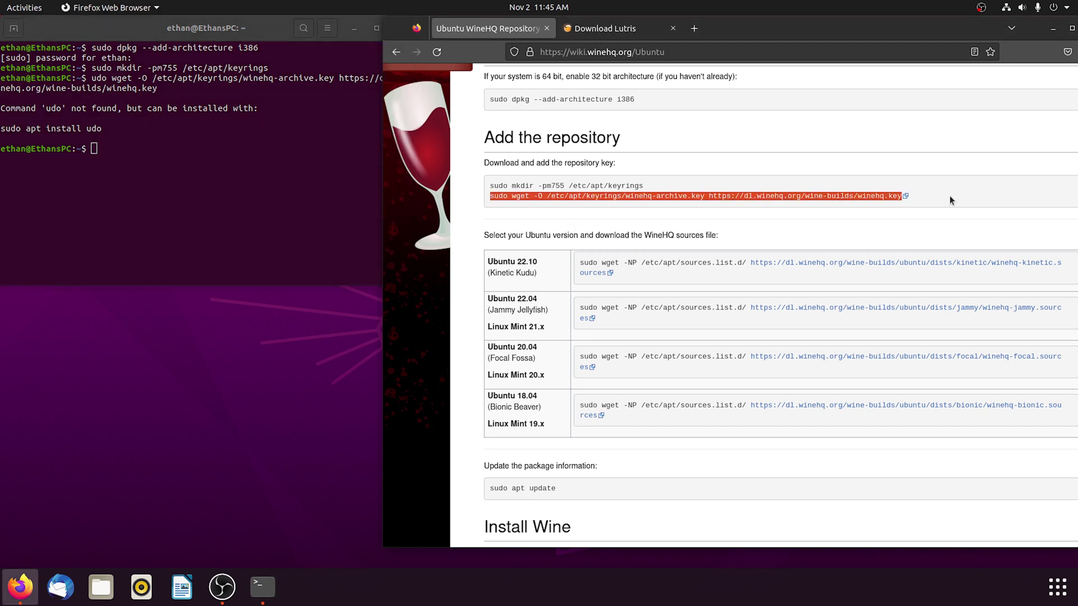
click(157, 141)
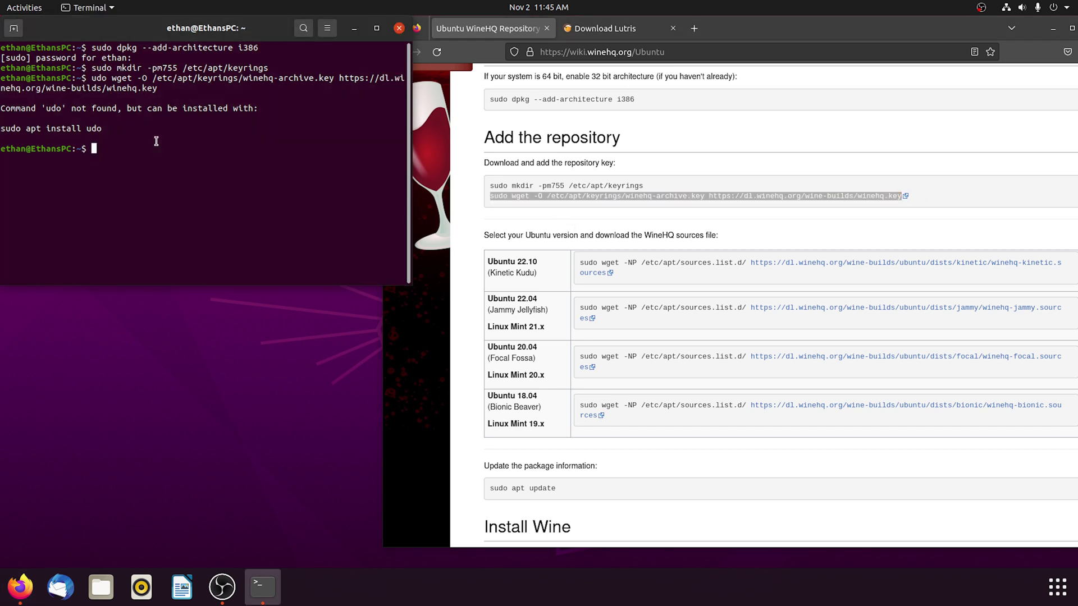
text(sudo wget -O /etc/apt/keyrings/winehq-archive.key https://dl.winehq.org/wine-builds/winehq.key)
key(Return)
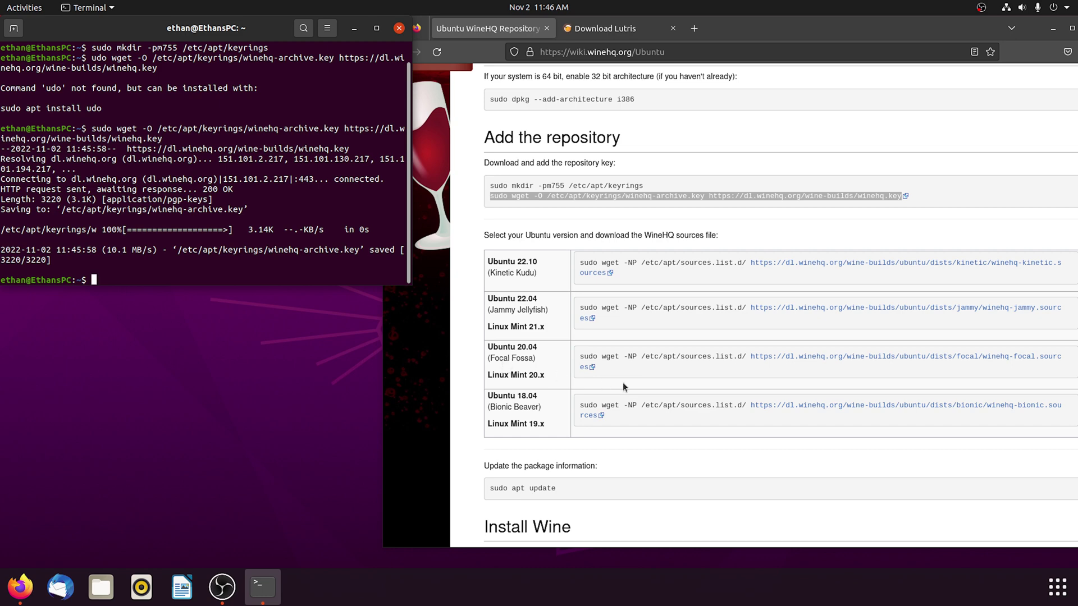
scroll(625, 381, down, 2)
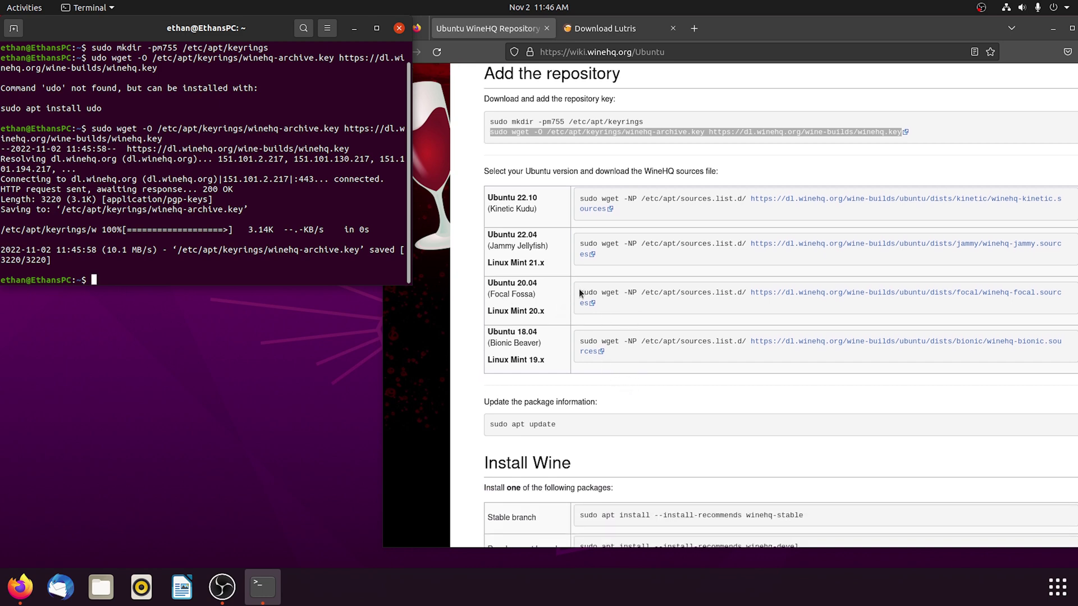